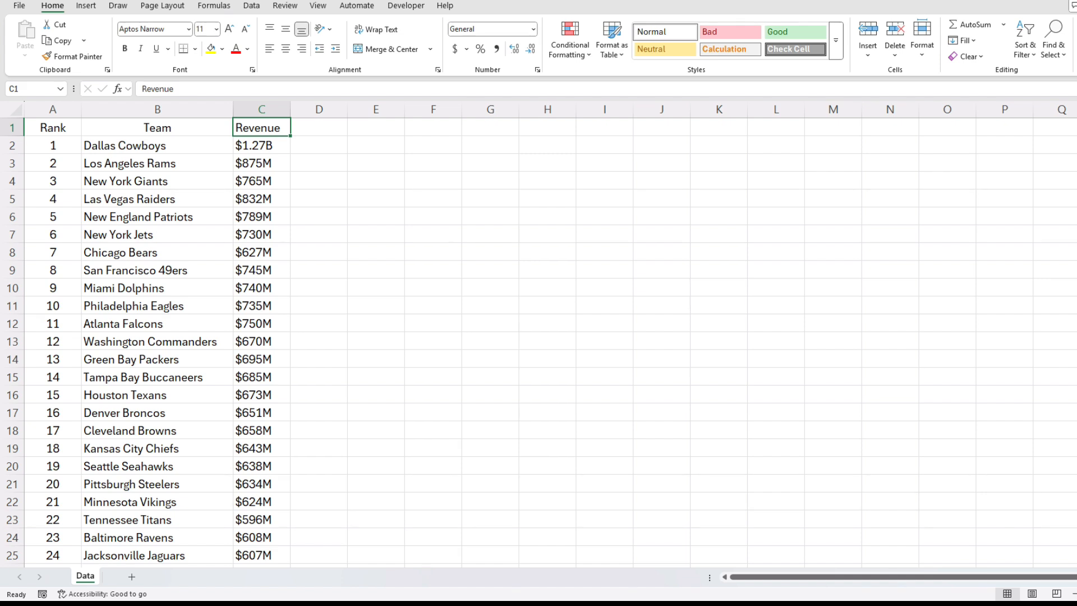
- Sort the team list by the Revenue column in ascending order and check both ends of the list
left_click(251, 5)
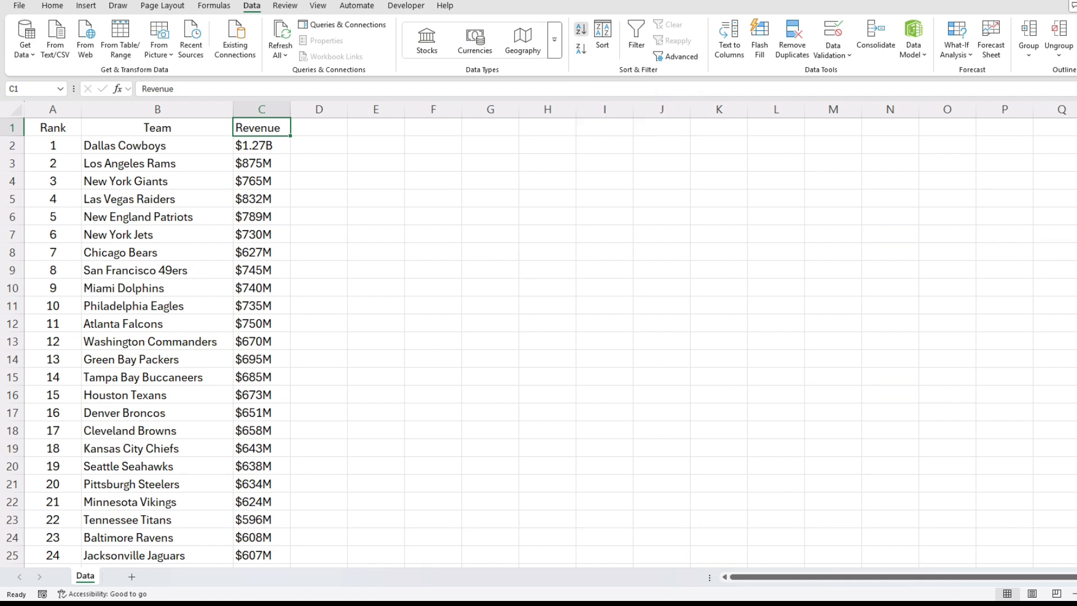
left_click(581, 30)
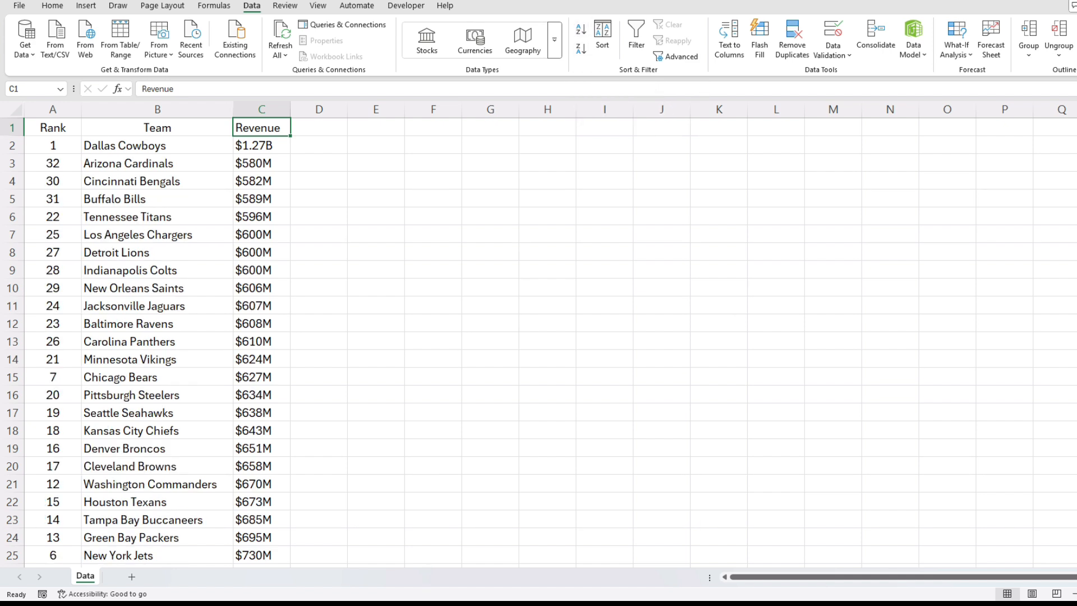
left_click(262, 145)
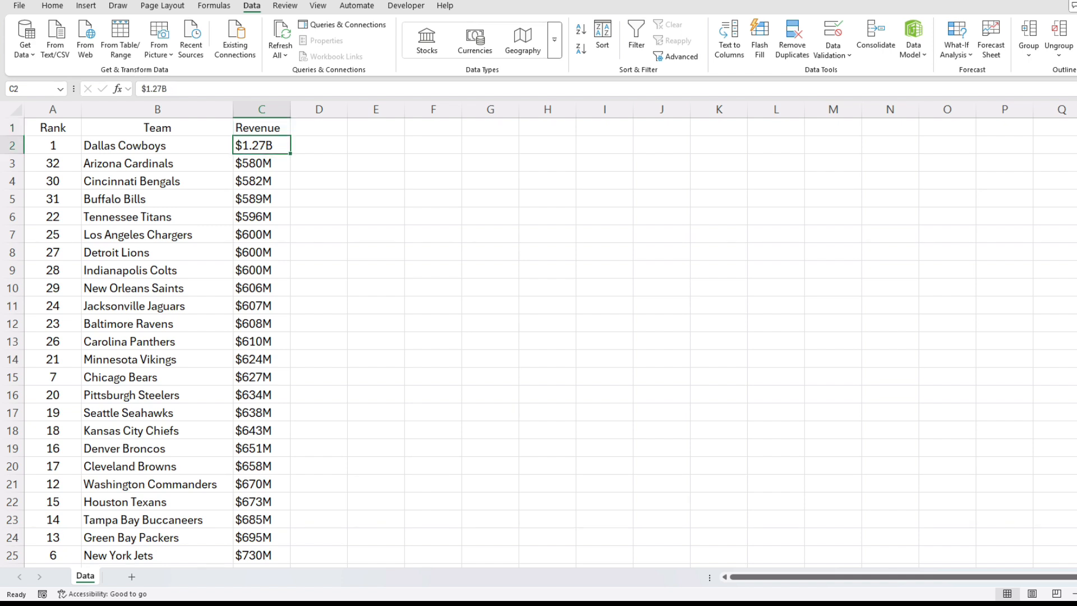
scroll(539, 342, "down", 6)
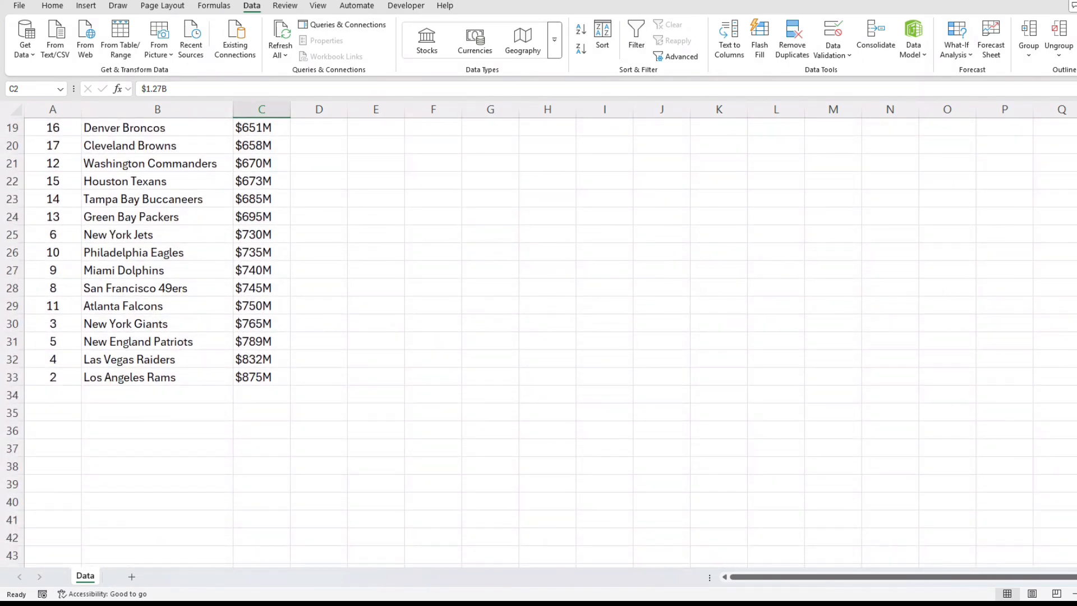
scroll(539, 342, "up", 6)
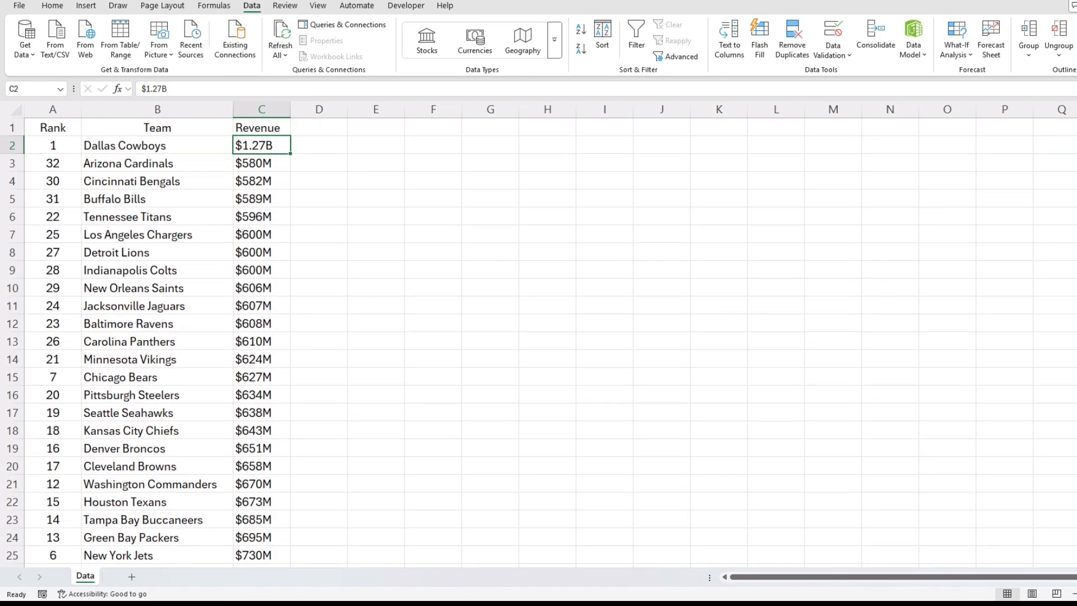
- Sort the team list by the Revenue column in descending order and check the last row
left_click(261, 128)
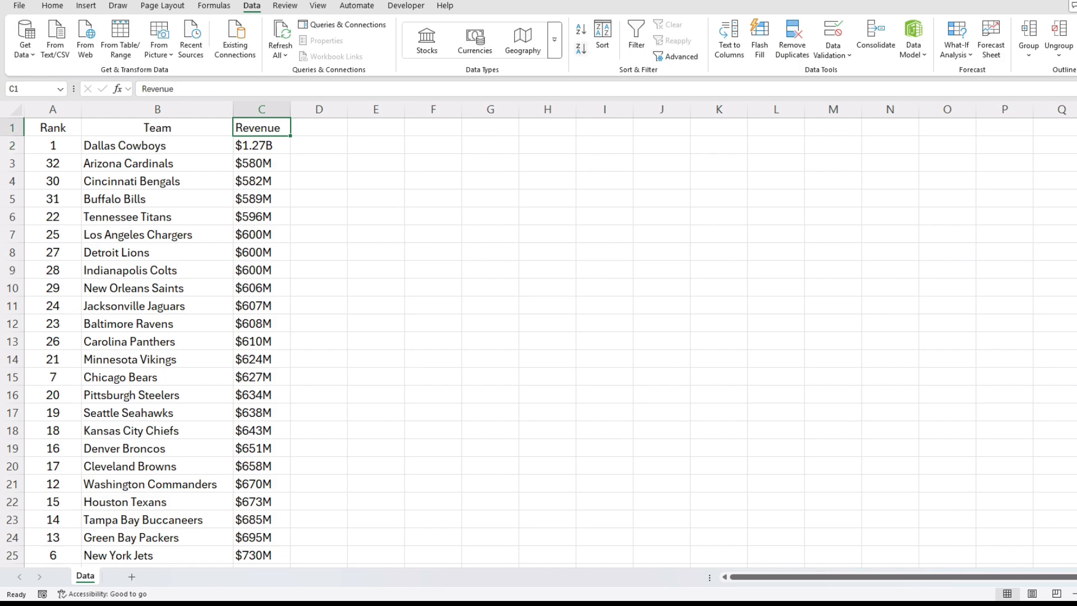
left_click(581, 48)
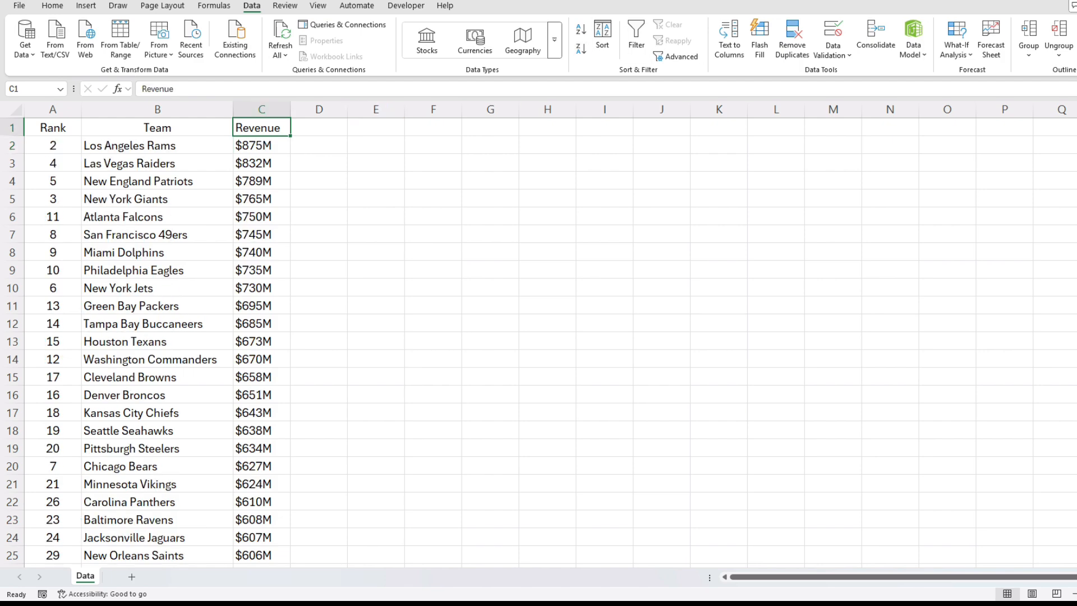
key("ctrl+Down")
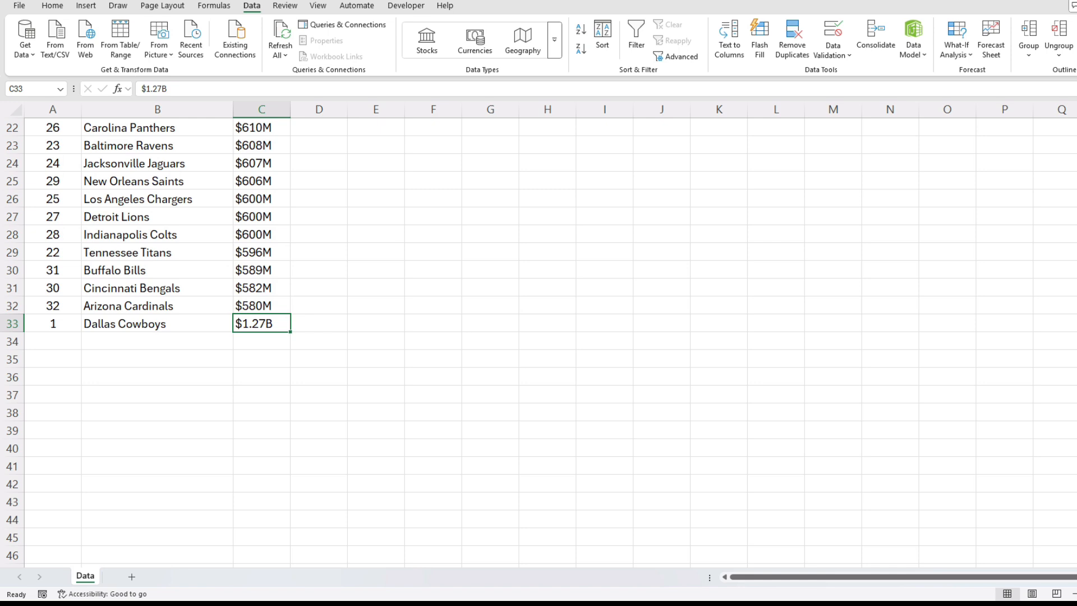
scroll(336, 337, "up", 7)
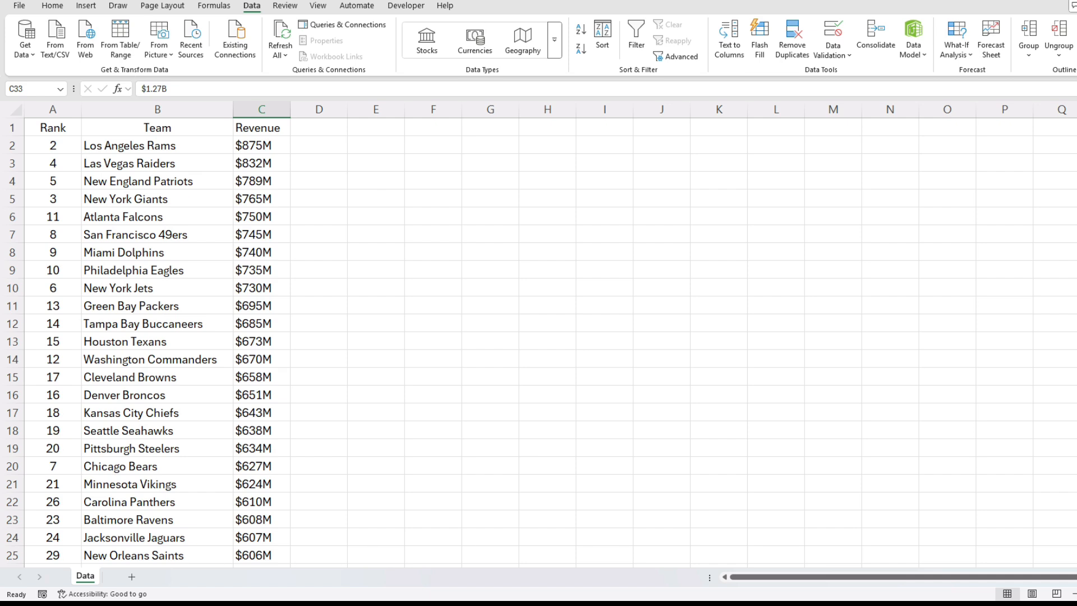
- Re-sort the team list by the Revenue column from A to Z
left_click(318, 145)
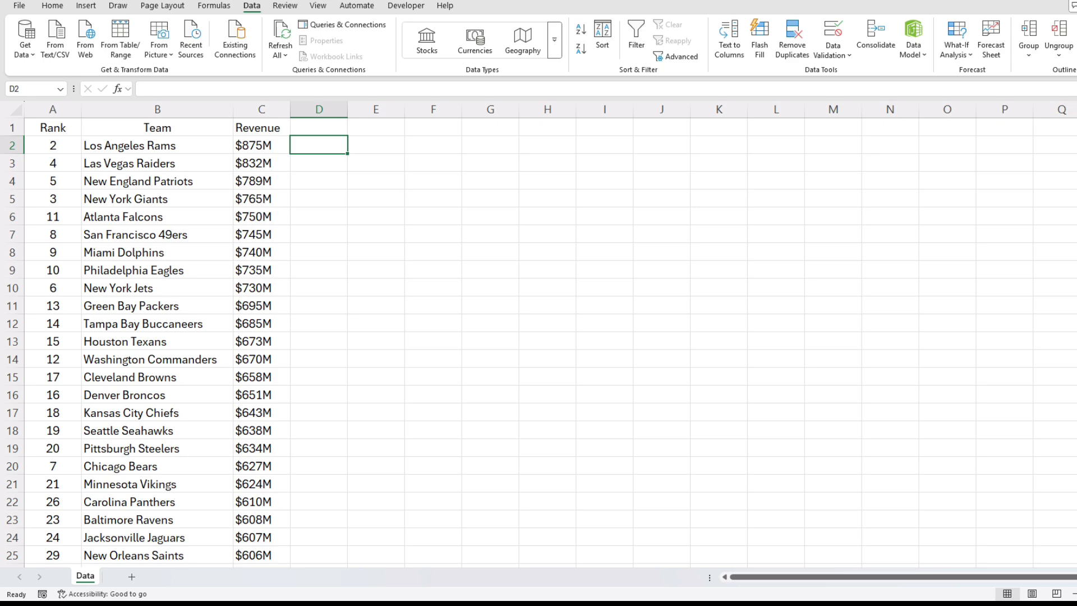
left_click(261, 127)
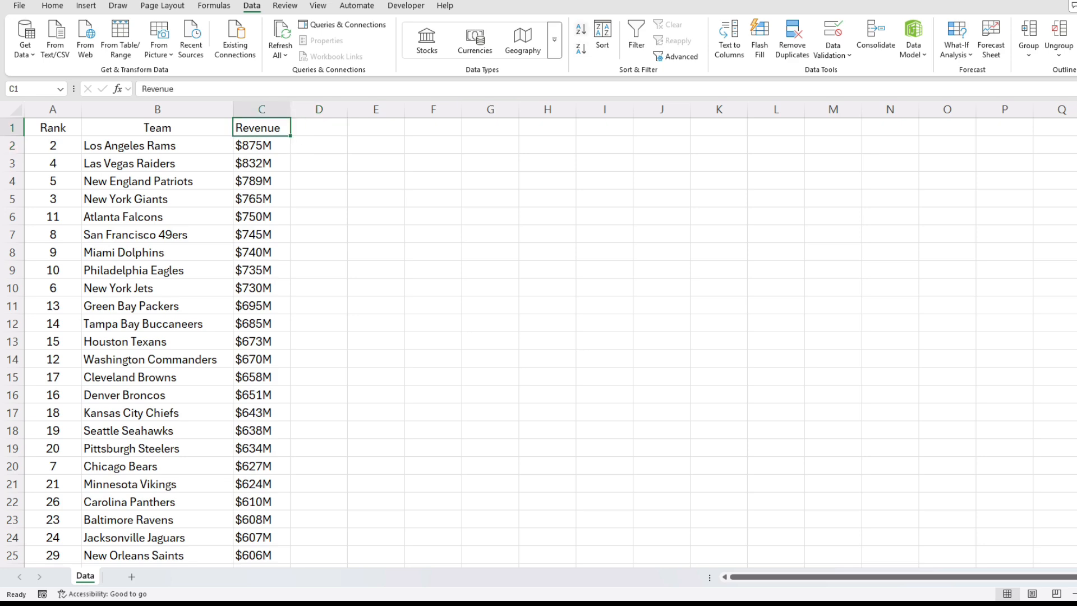
left_click(582, 28)
- Begin an IF formula in D2 that tests whether the last character of C2 is "B", using RIGHT(C2)="B"
left_click(319, 145)
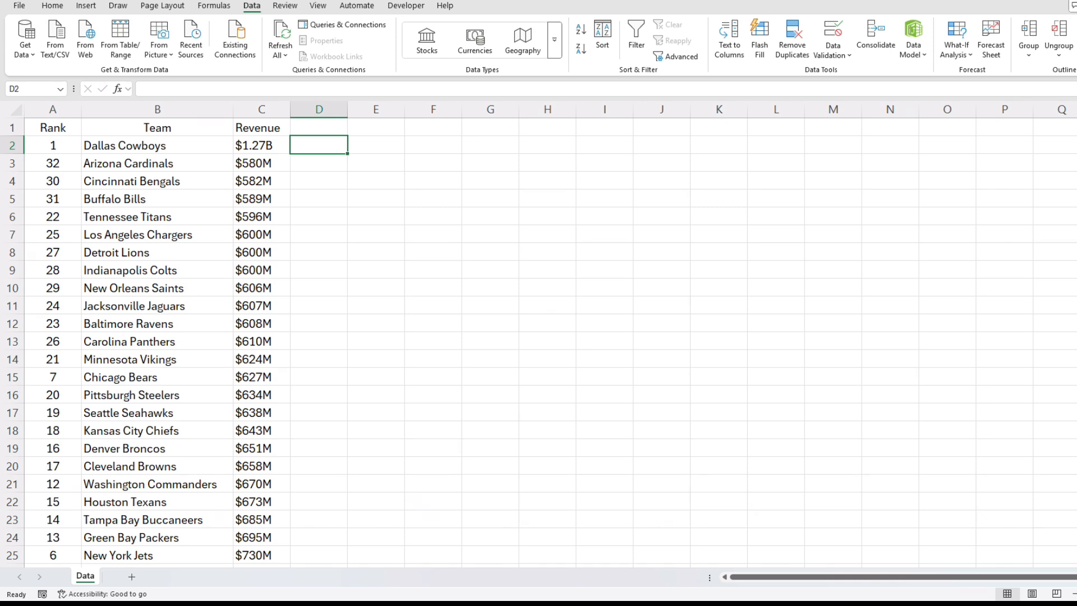
type("=if")
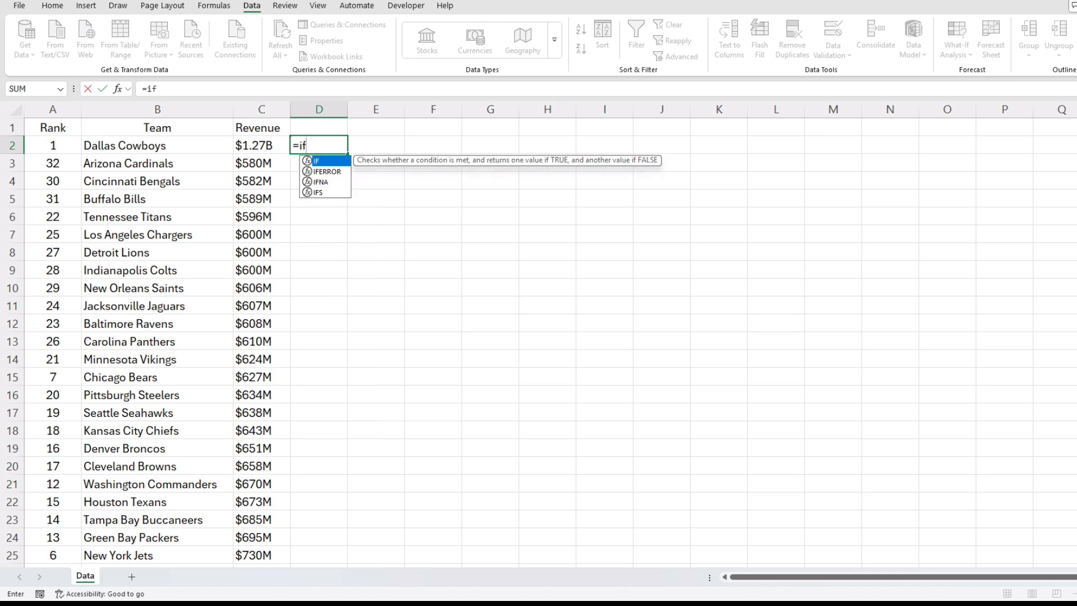
type("(right(")
key("Left")
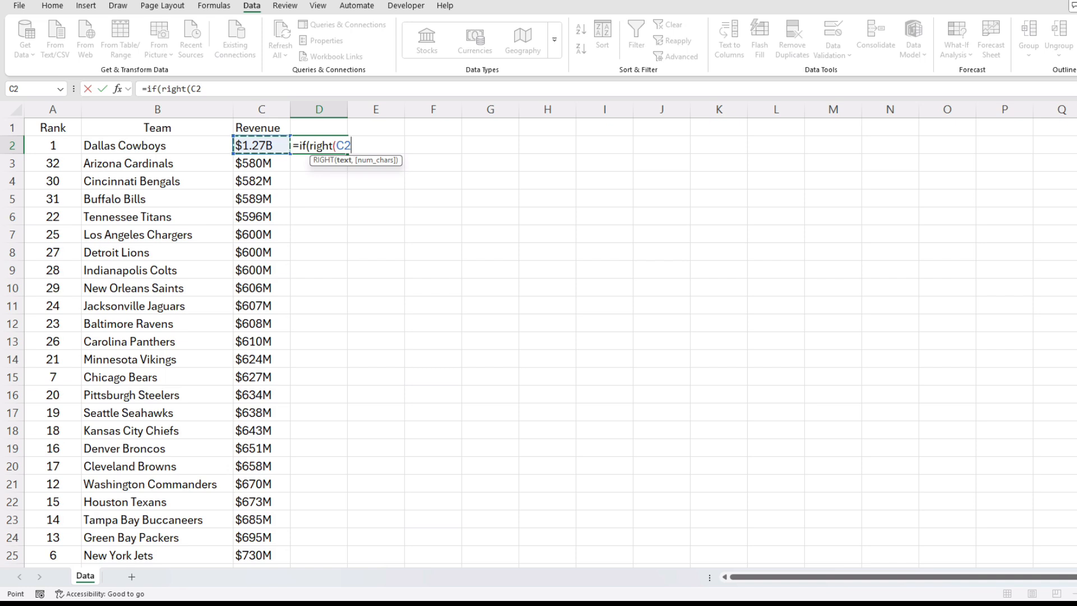
type(")")
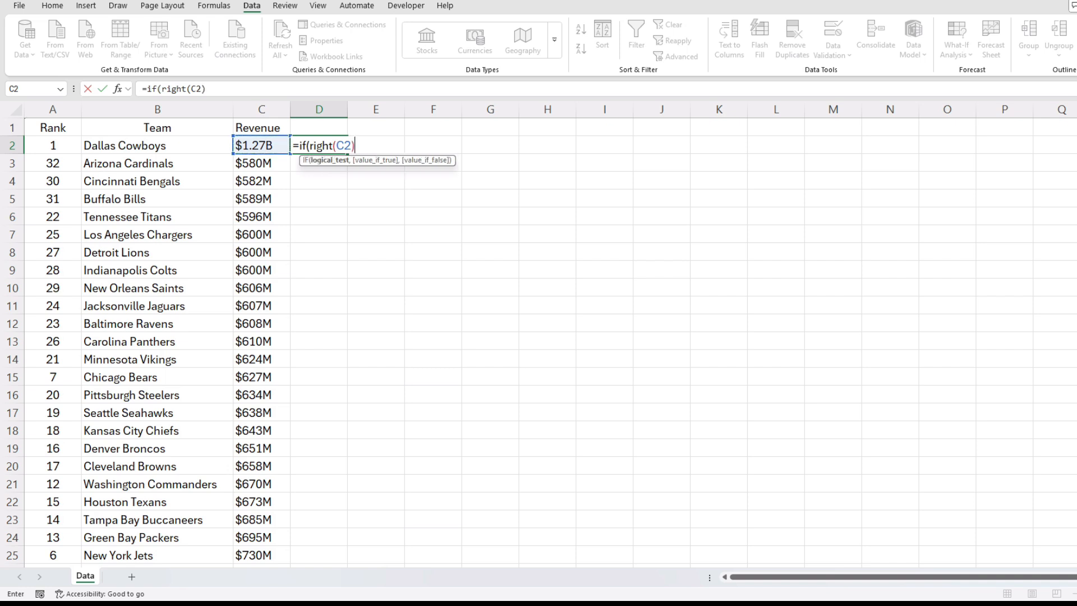
type("=\"B\",")
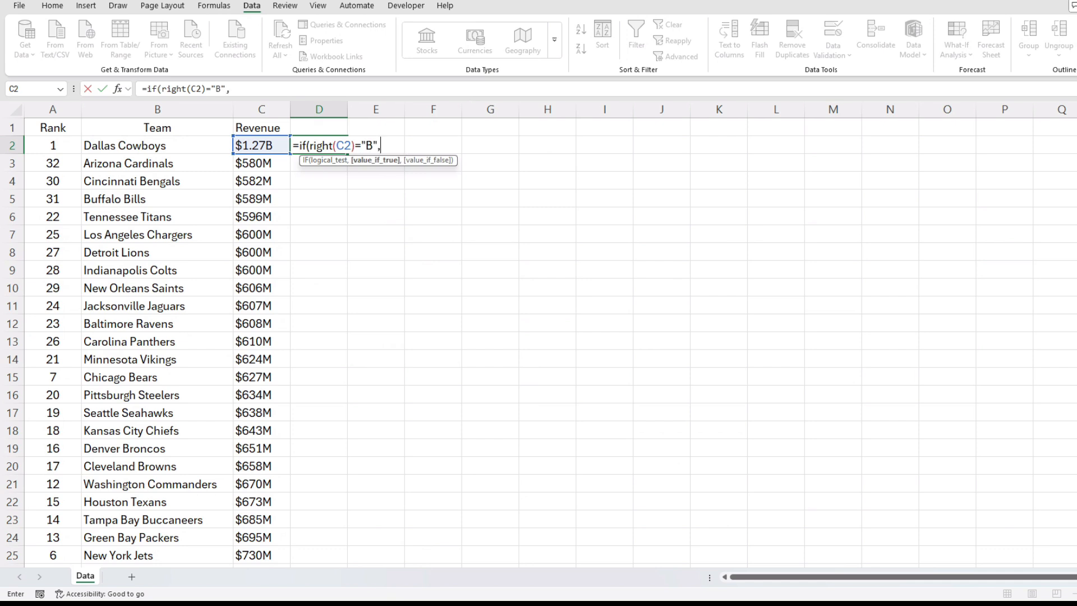
type("subs")
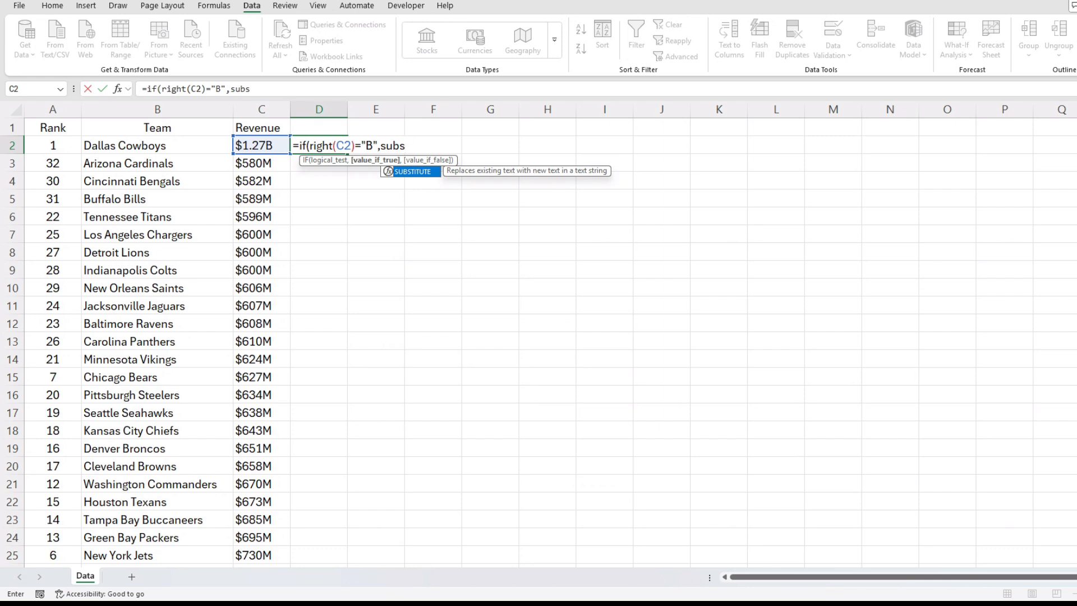
- Complete the D2 formula with SUBSTITUTE(C2,"B","")*1000 as the true result and 0 as the false result
key("Tab")
key("Left")
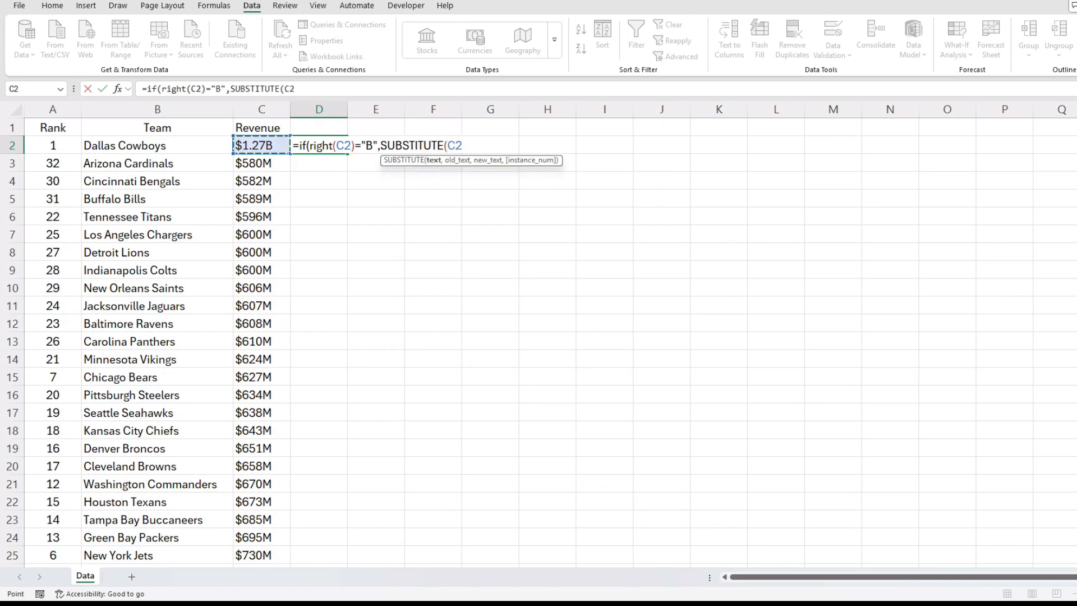
type(",\"B\"")
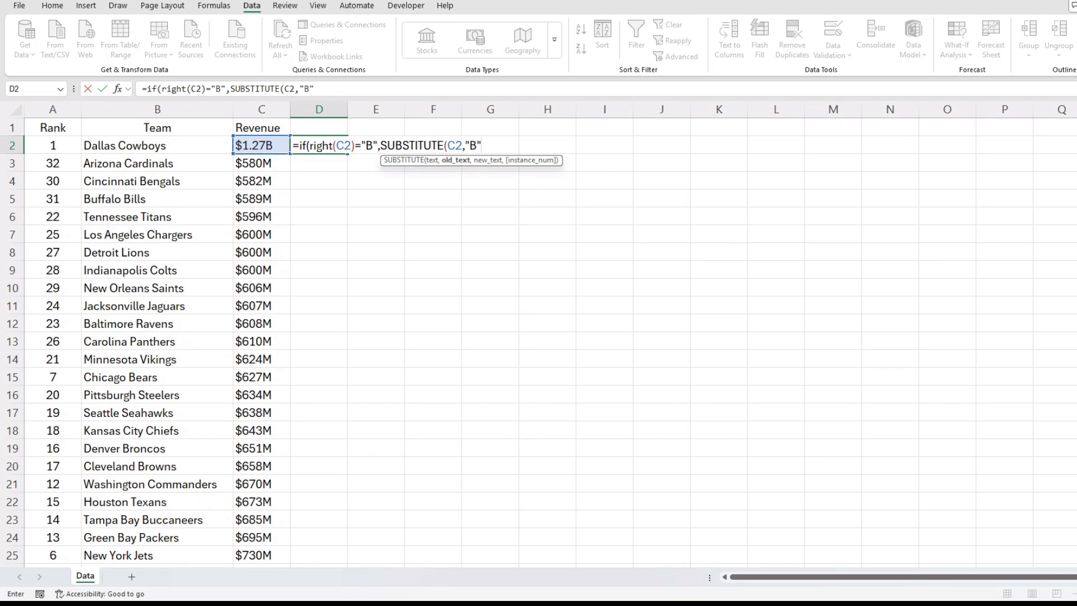
type(",\"\")")
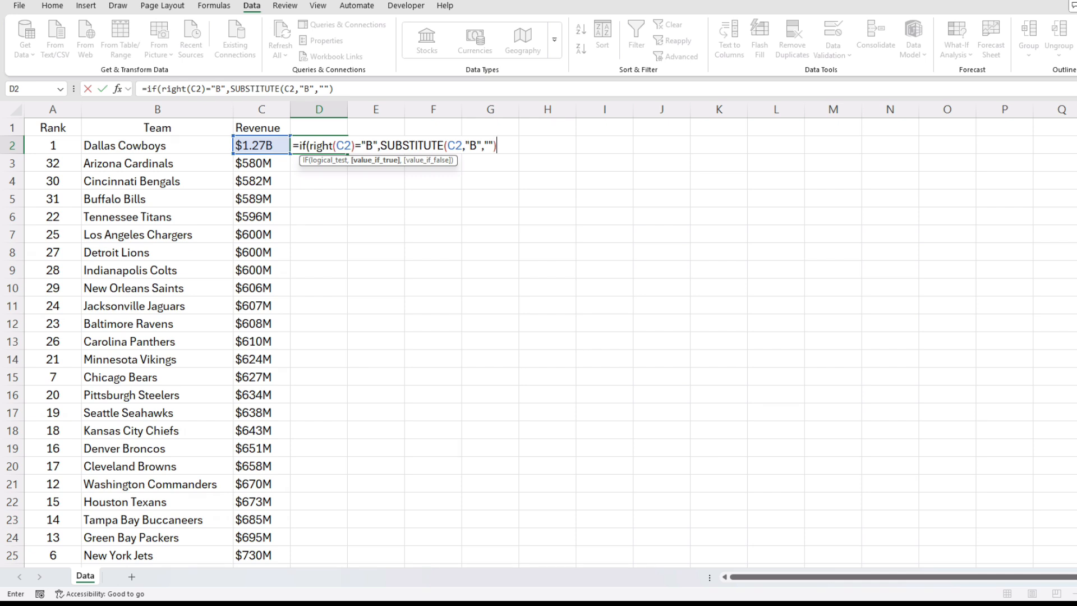
type("*1000")
type(",0)")
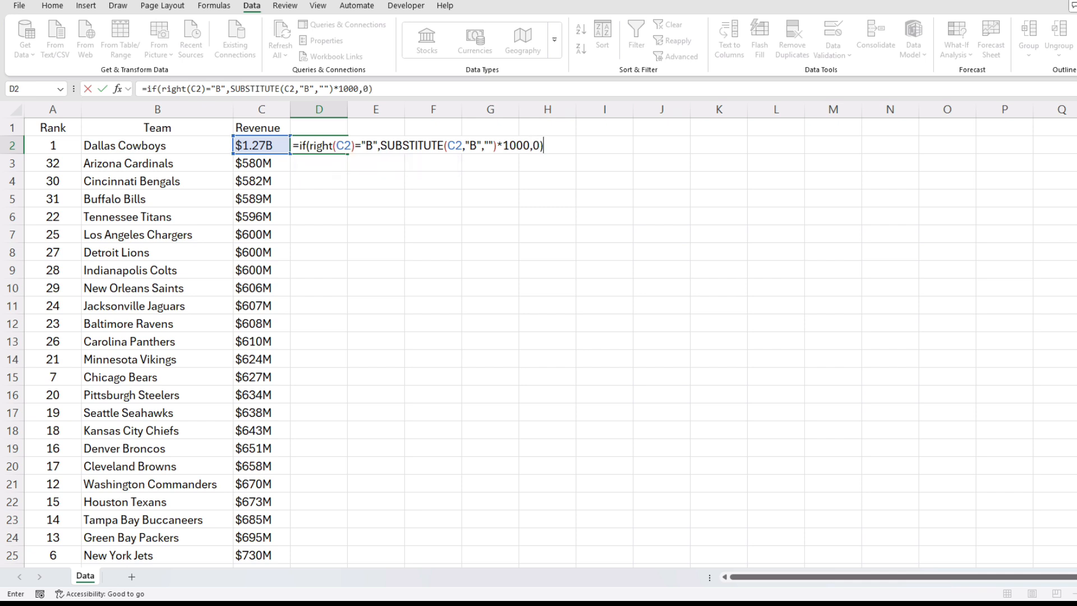
key("ctrl+Return")
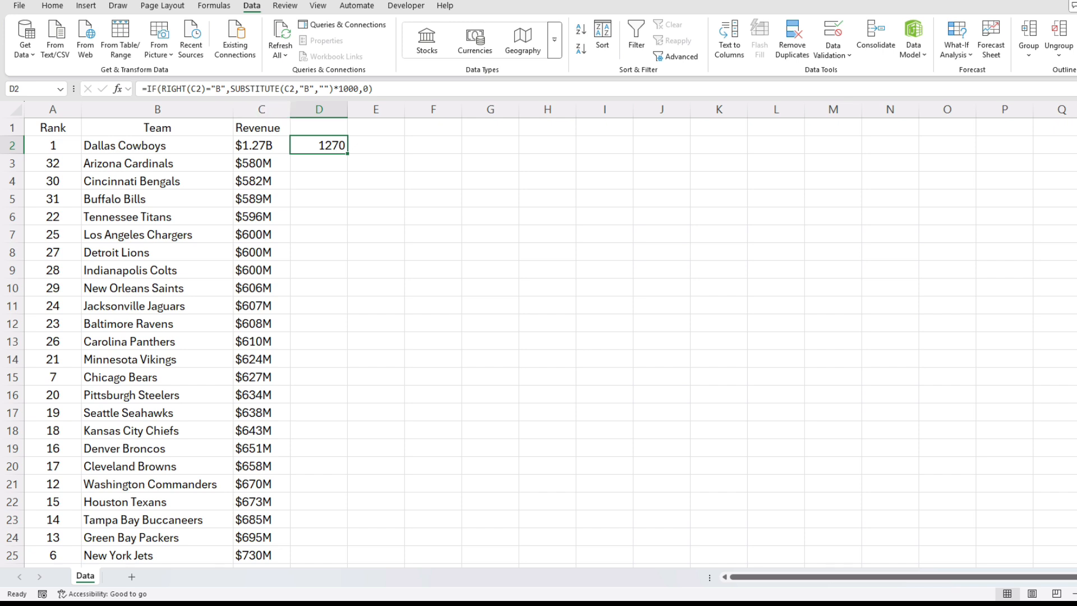
- Replace the false result in the D2 formula with SUBSTITUTE(C2,"M","")
left_click(369, 89)
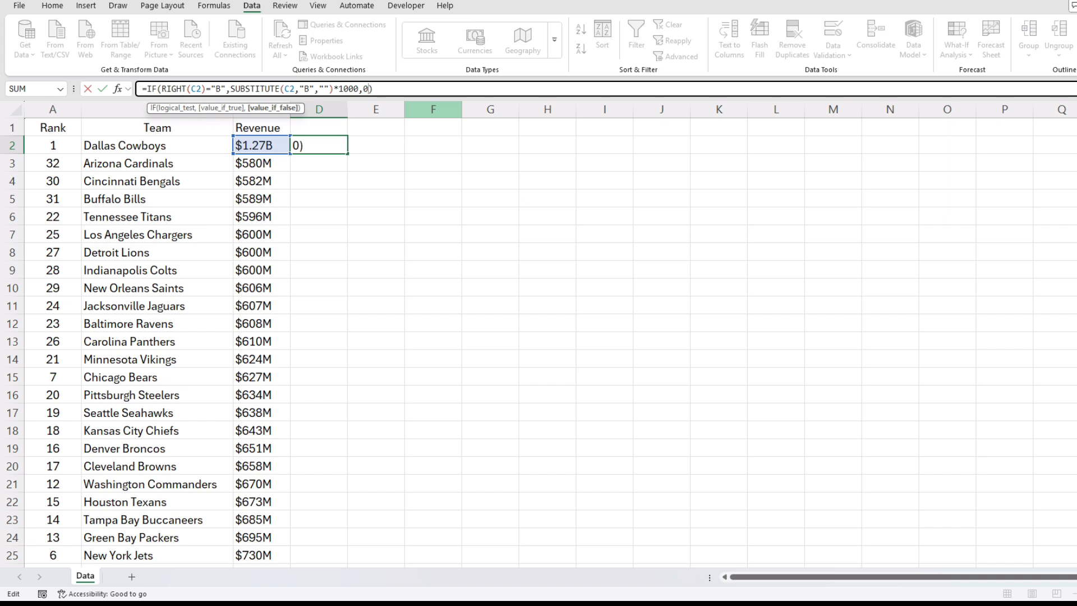
key("BackSpace")
type("subs")
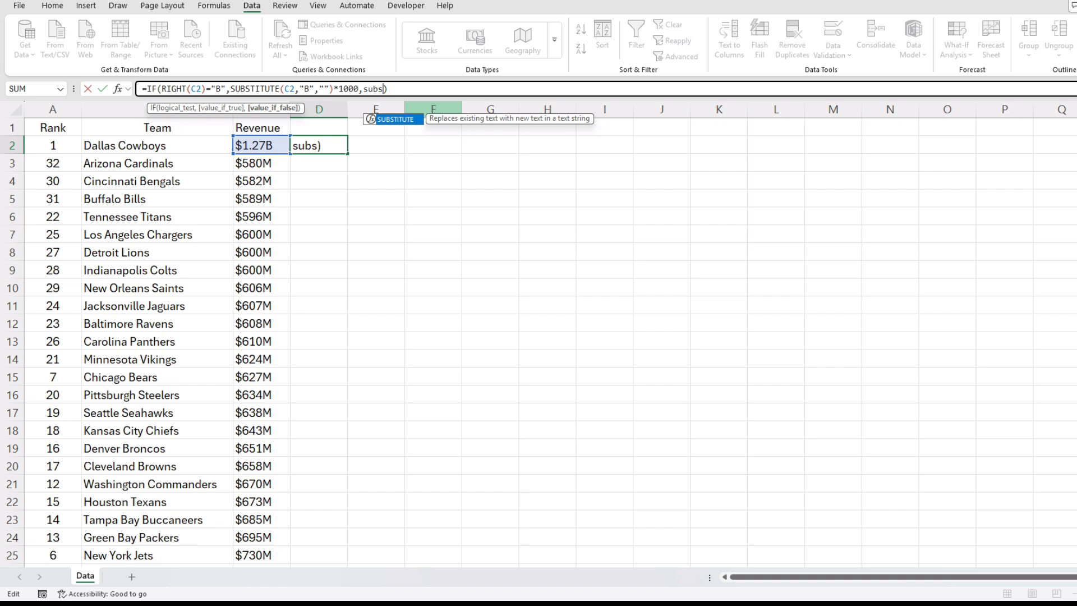
key("Tab")
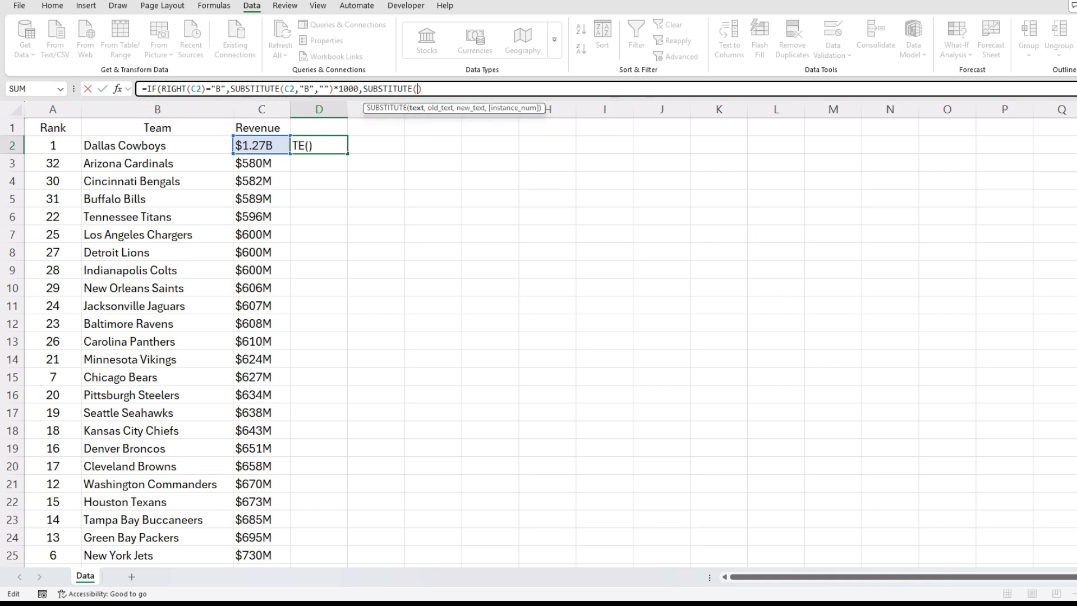
left_click(261, 146)
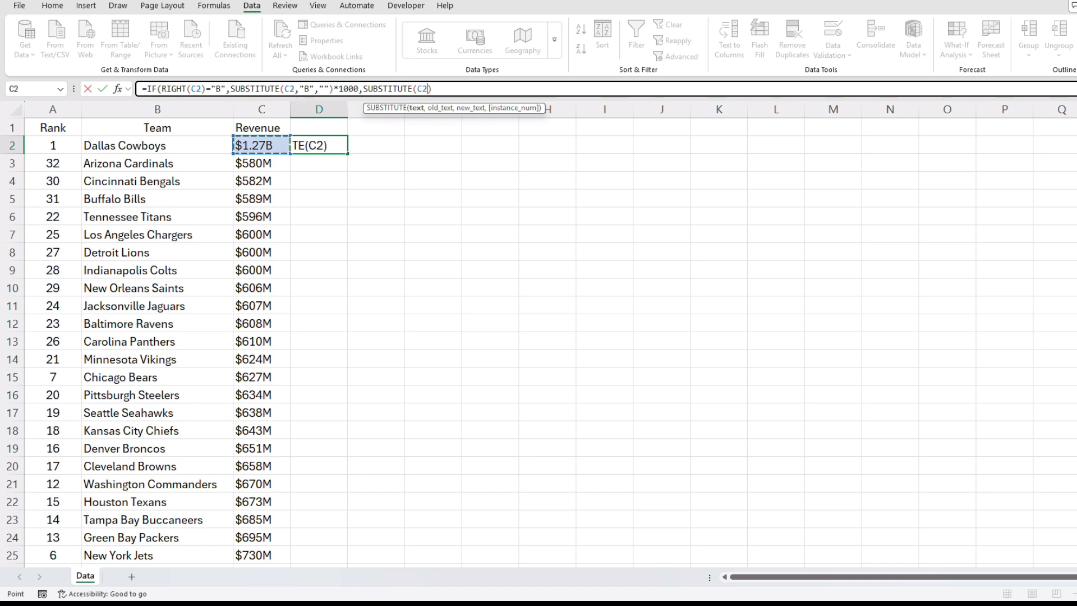
type(",\"")
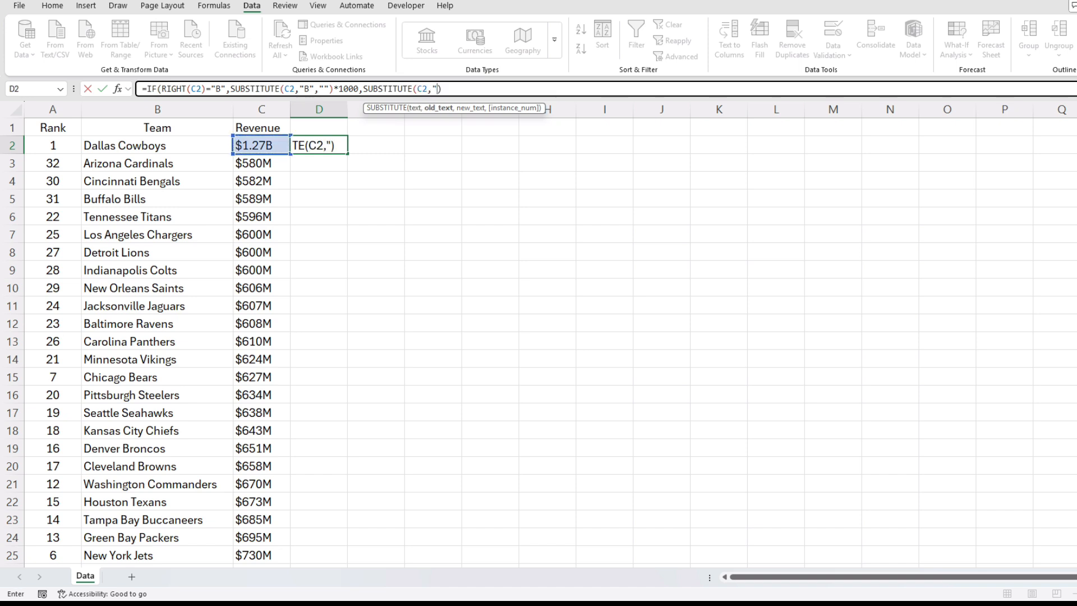
type("M\",\"\")")
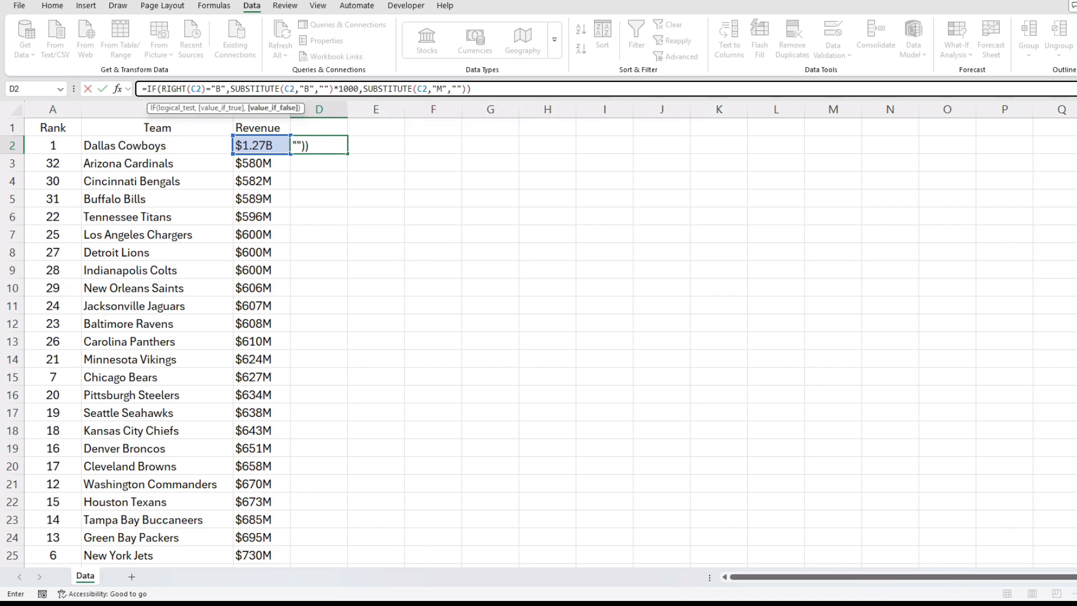
type("*1")
- Multiply the false-result SUBSTITUTE in the D2 formula by 1 and commit the formula
key("ctrl+Return")
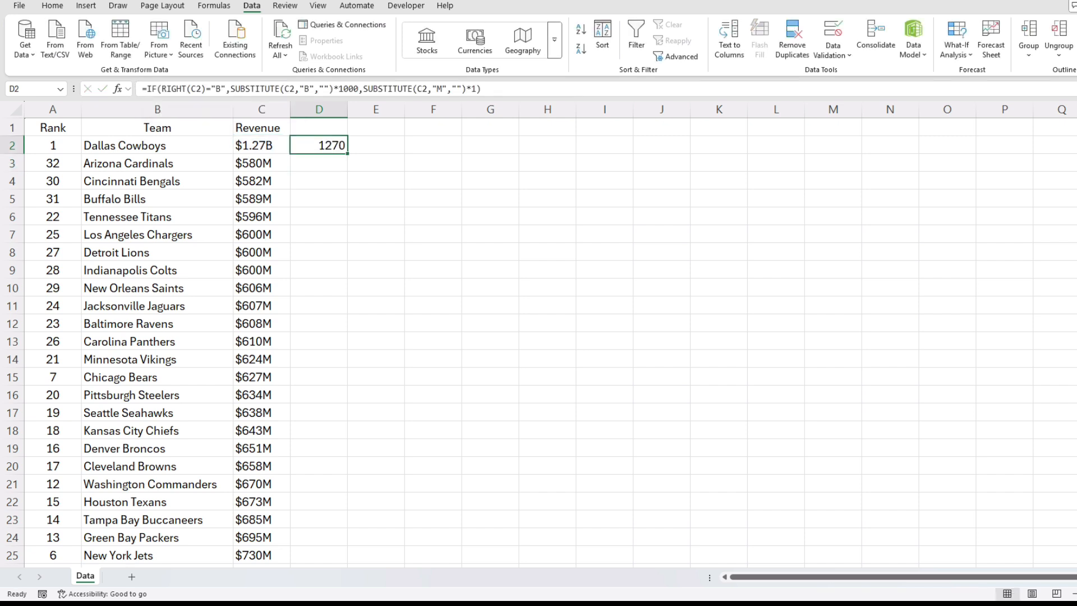
- Fill the D2 conversion formula down column D for all the teams
left_click_drag(347, 154, 346, 167)
left_click(318, 164)
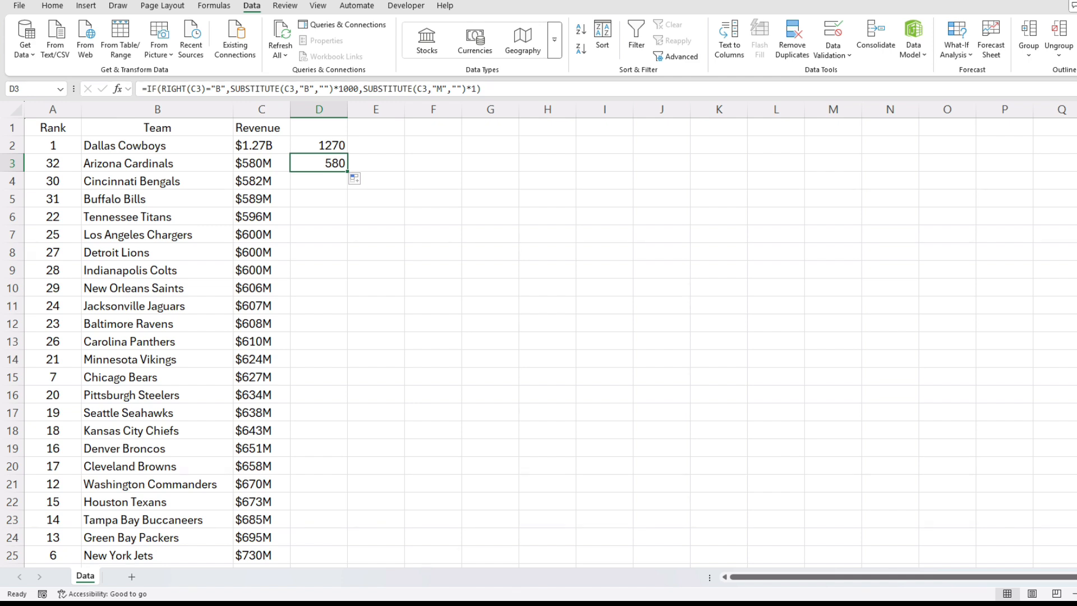
double_click(347, 170)
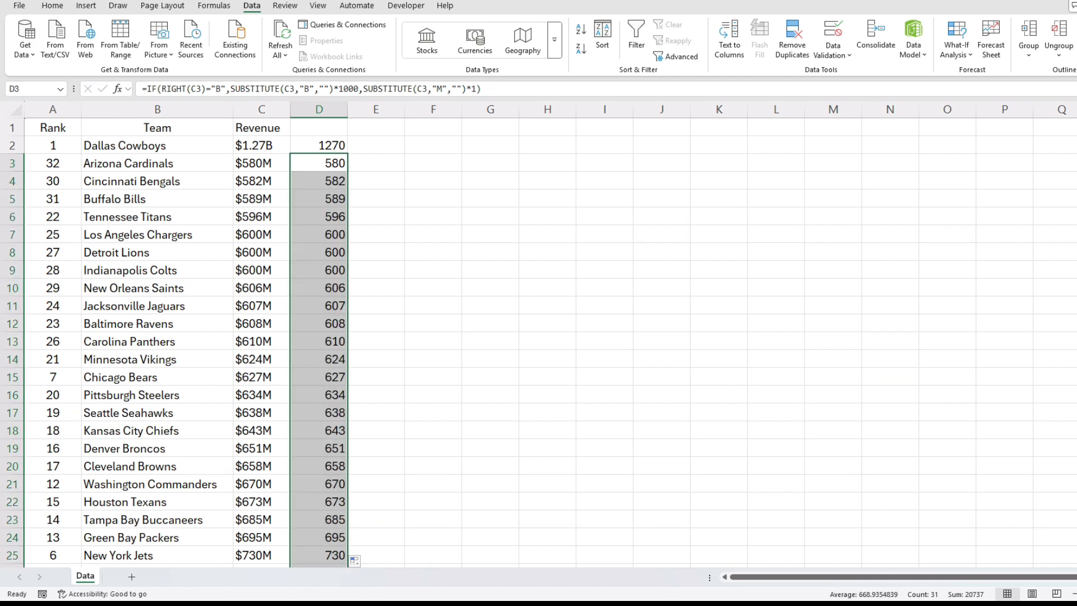
- Enter the header "Revenue ($M)" in D1 and autofit column D to its contents
left_click(319, 127)
type("Revenue")
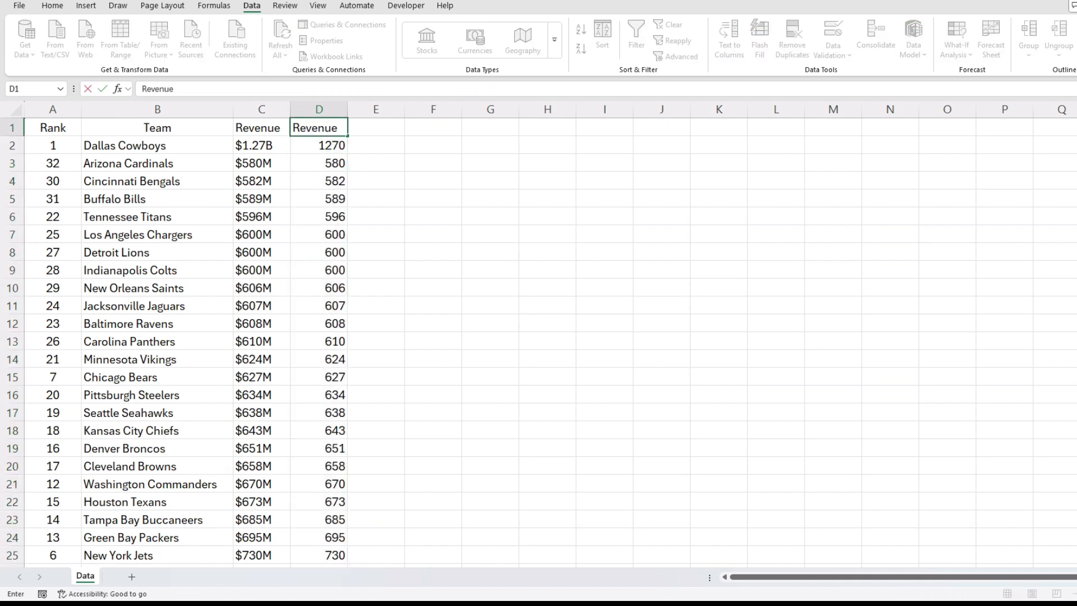
type(" ($M)")
key("Return")
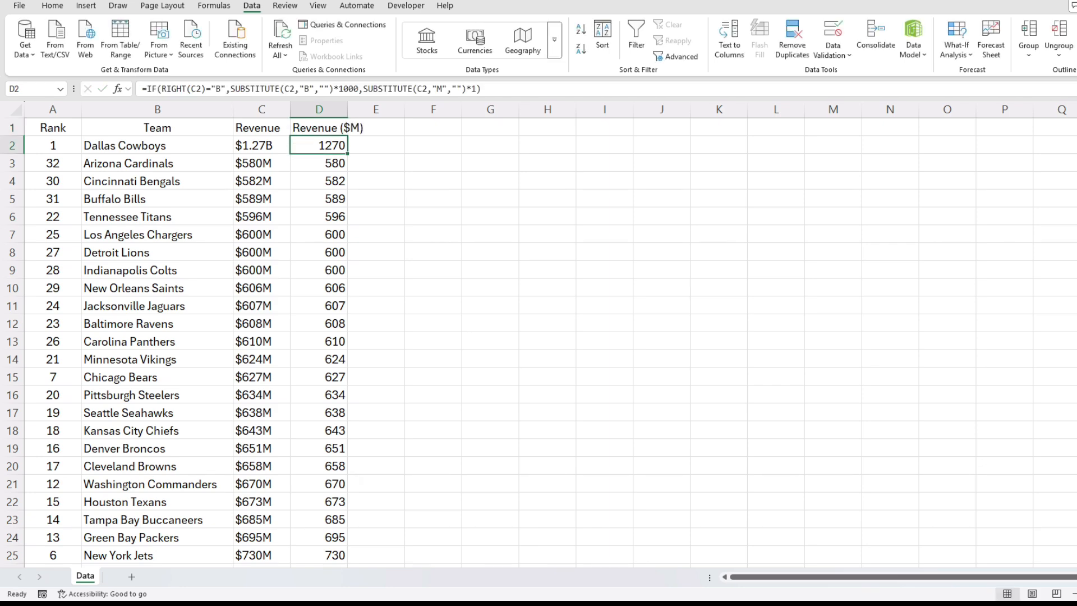
double_click(348, 109)
left_click(337, 109)
- Review the converted values in column D, and sort the list by Revenue ($M) from highest to lowest
left_click(330, 127)
key("Down")
key("Down")
scroll(538, 342, "down", 6)
scroll(538, 342, "up", 6)
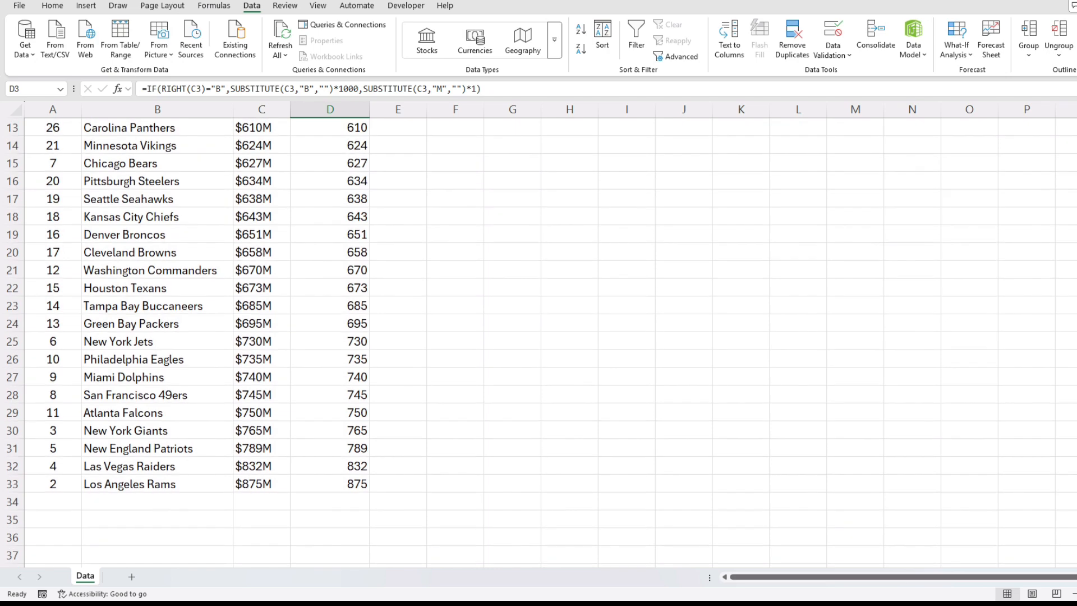
left_click(330, 127)
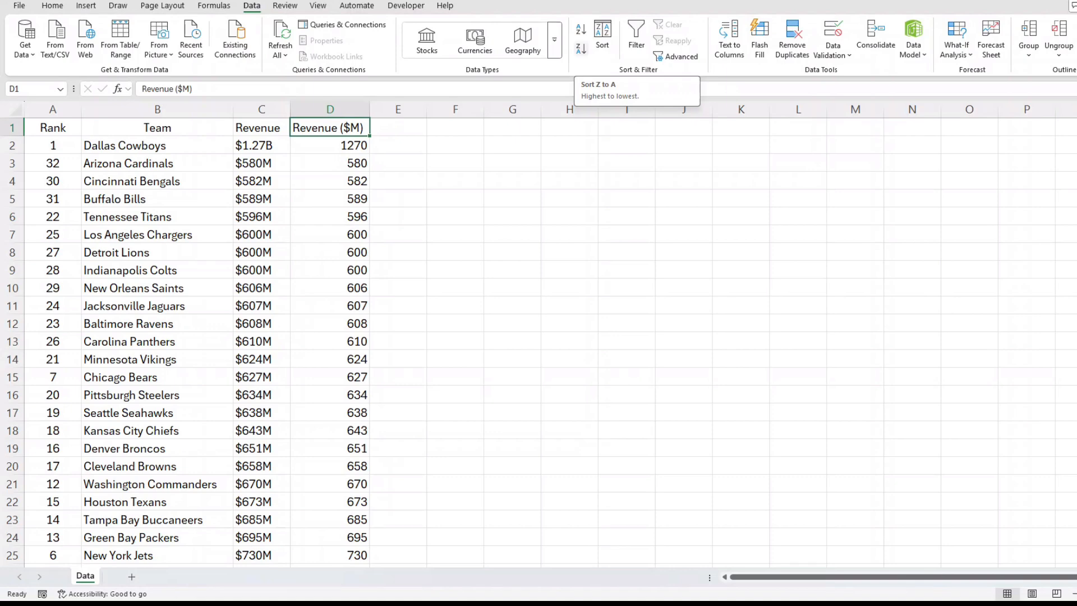
left_click(581, 48)
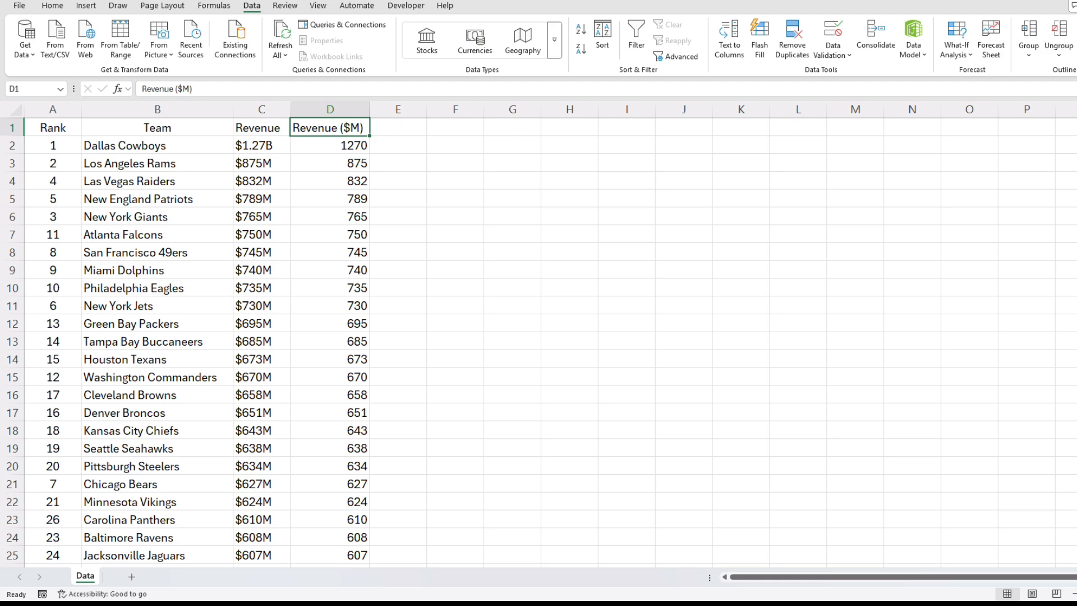
scroll(539, 336, "down", 6)
scroll(539, 337, "up", 6)
- Sort the list by Revenue ($M) from lowest to highest and check the order through the last row
left_click(581, 30)
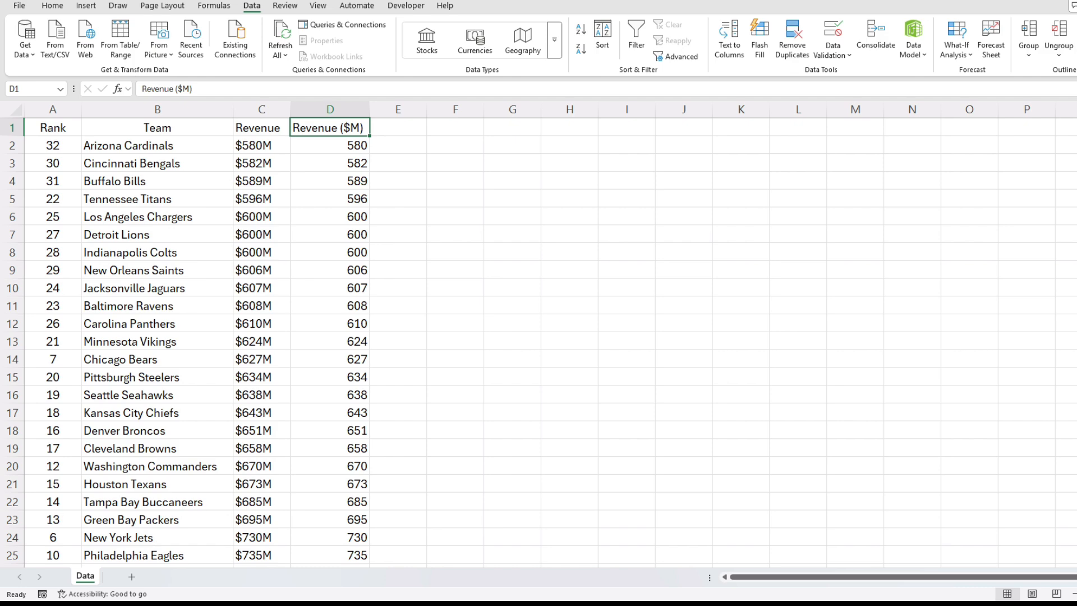
scroll(539, 336, "down", 6)
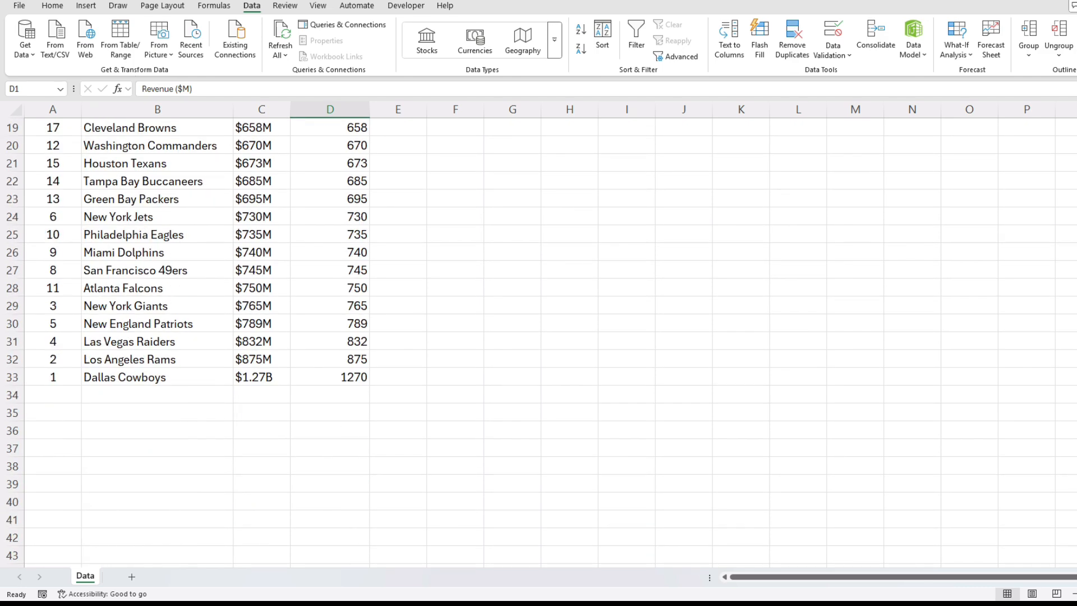
scroll(539, 337, "up", 6)
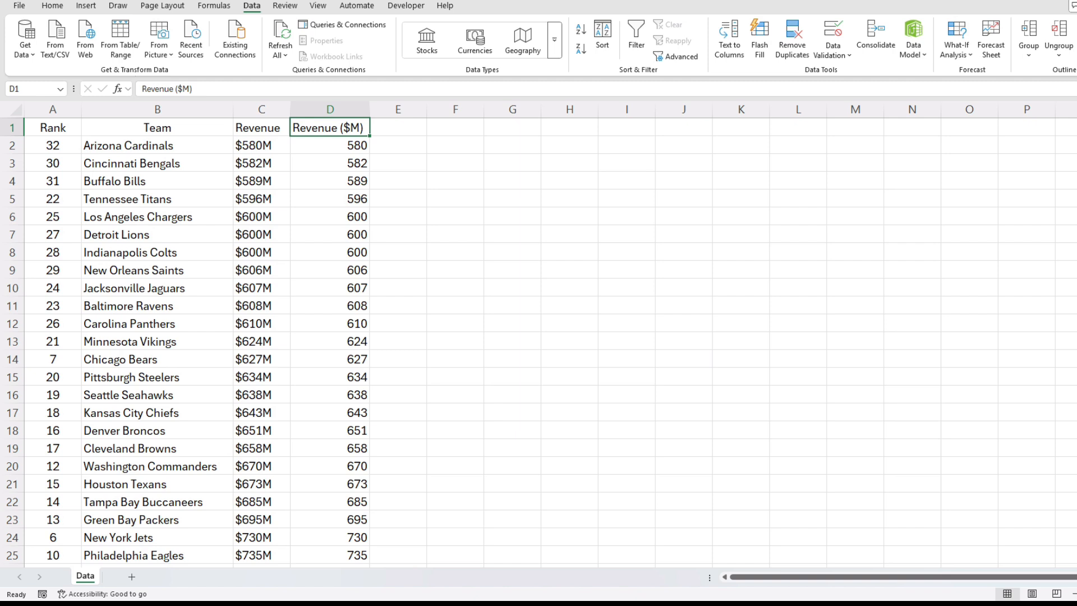
left_click(330, 145)
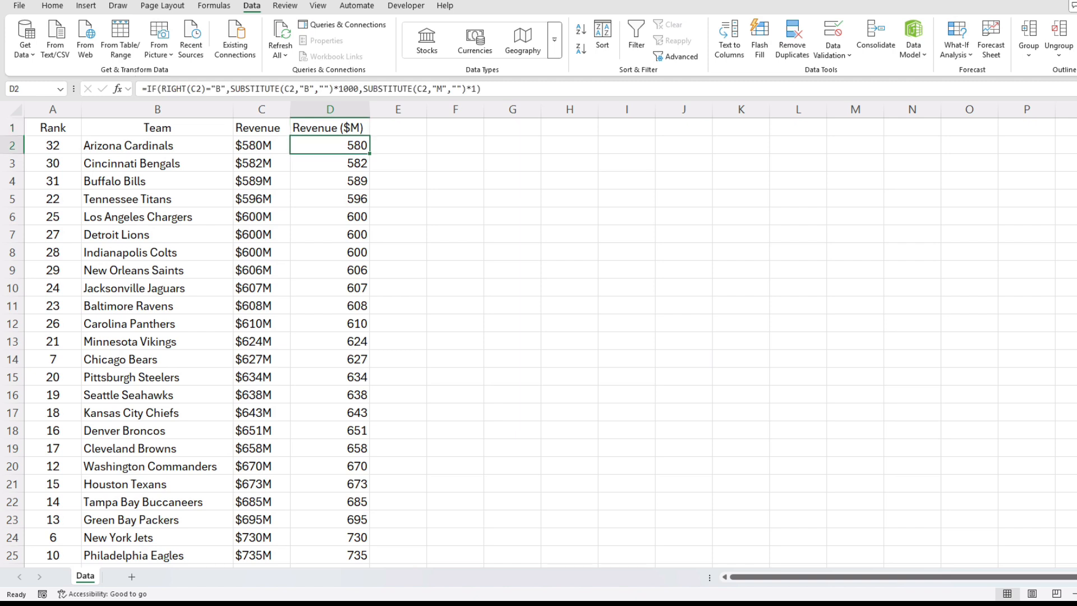